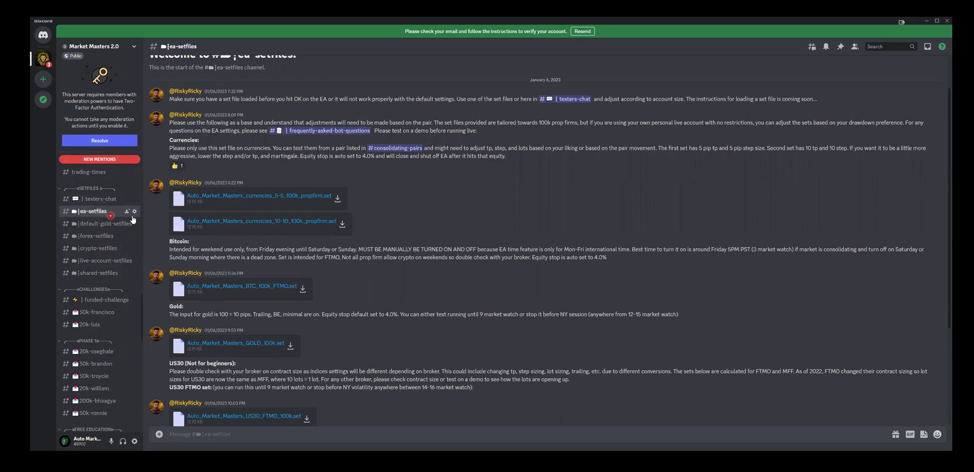
- Download the Auto_Market_Masters_currencies_10-10_100k_propfirm.set attachment from the #ea-setfiles channel
scroll(240, 209, "up", 1)
scroll(254, 107, "down", 2)
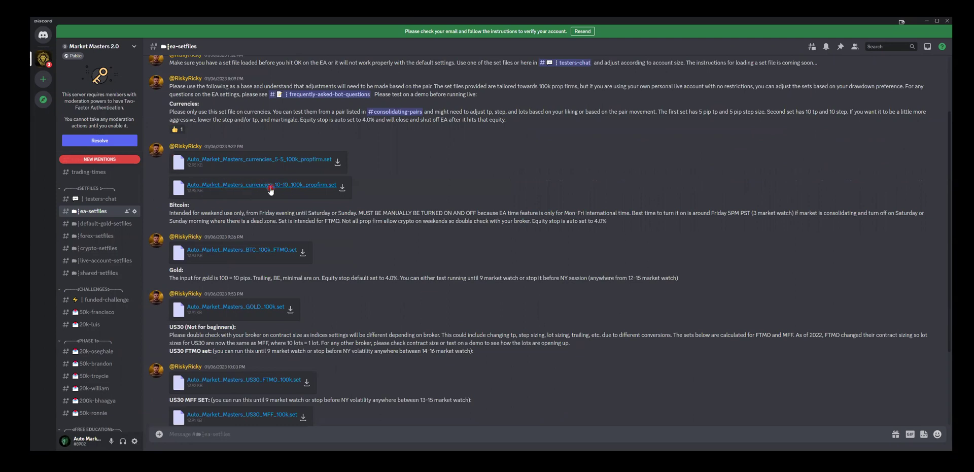
left_click(333, 187)
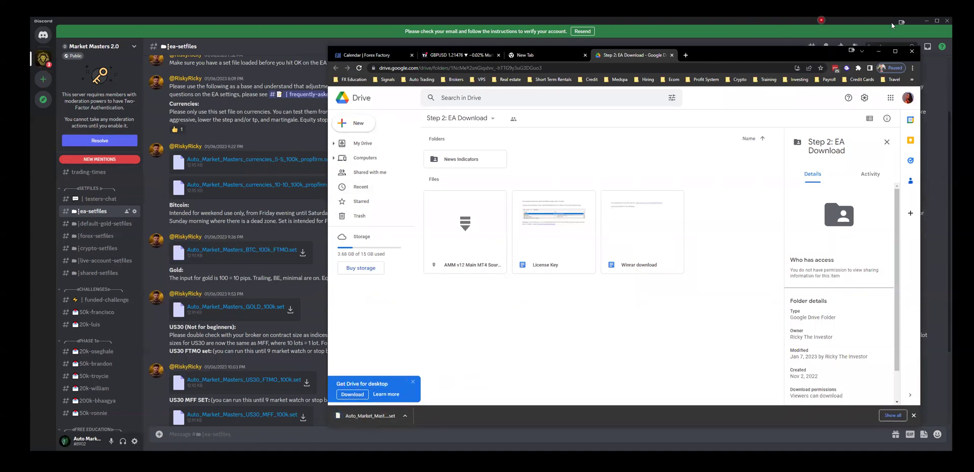
- Minimize Discord and launch MT4 Portable from the AMM v12 Main MT4 Source folder
left_click(928, 20)
left_click(929, 20)
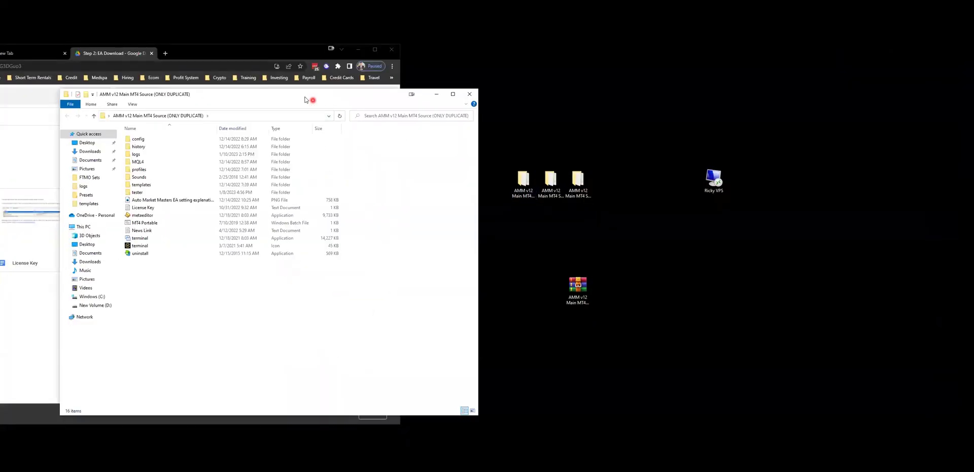
left_click_drag(299, 94, 482, 90)
double_click(340, 220)
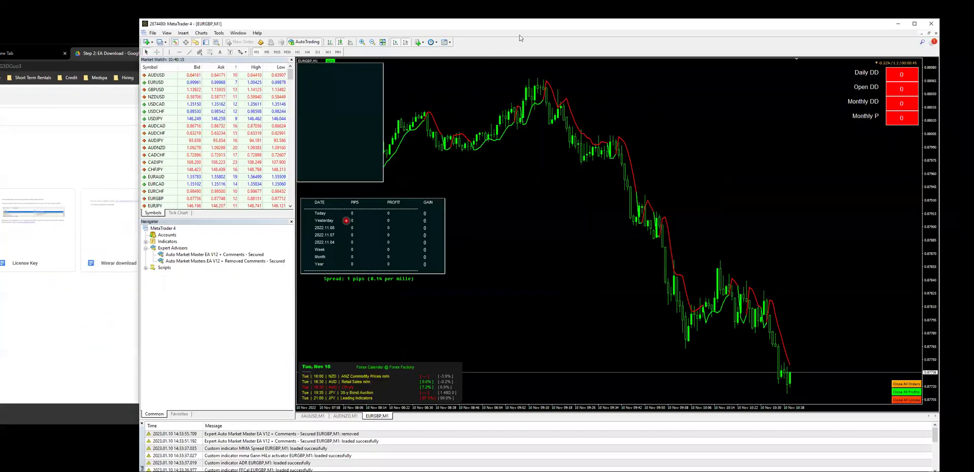
- Attach the Auto Market Master EA V12 to the EURGBP chart
left_click(521, 27)
left_click_drag(517, 20, 512, 13)
left_click_drag(217, 247, 310, 241)
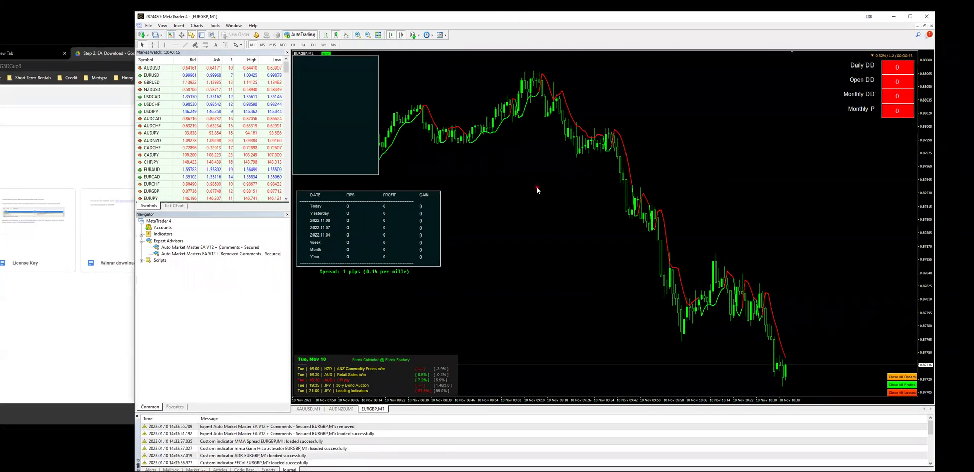
- Drop the downloaded currencies 10-10 preset from Chrome's downloads into the EA's Presets Open dialog
left_click(13, 98)
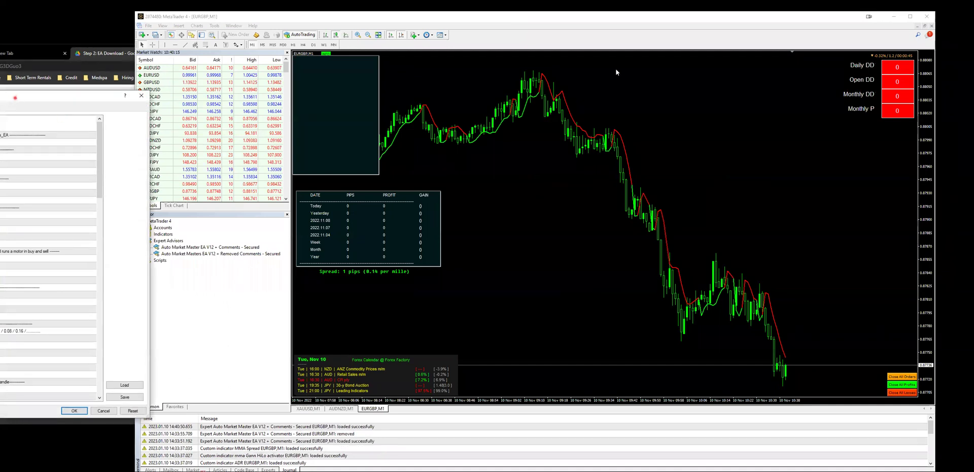
left_click_drag(15, 98, 617, 69)
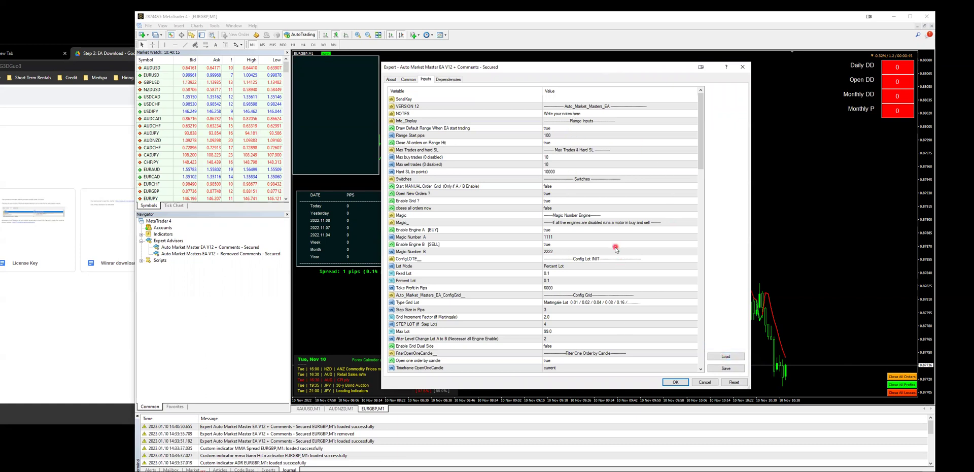
left_click(722, 358)
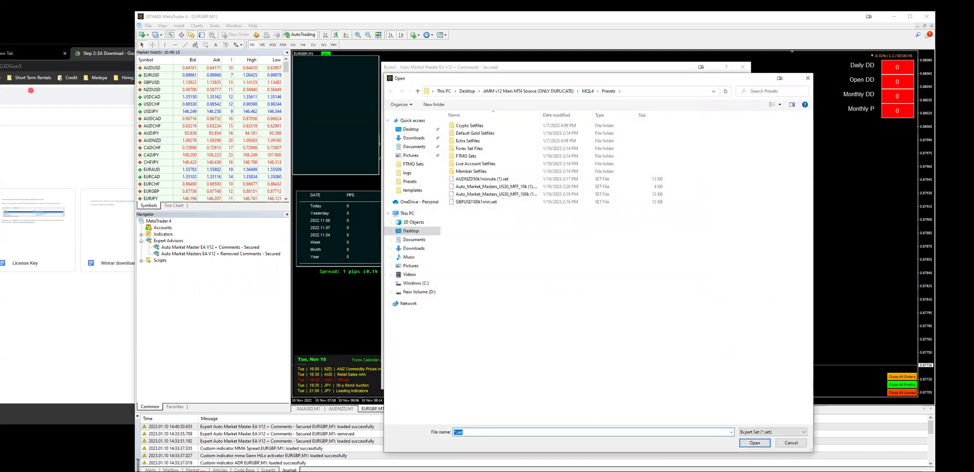
left_click(92, 137)
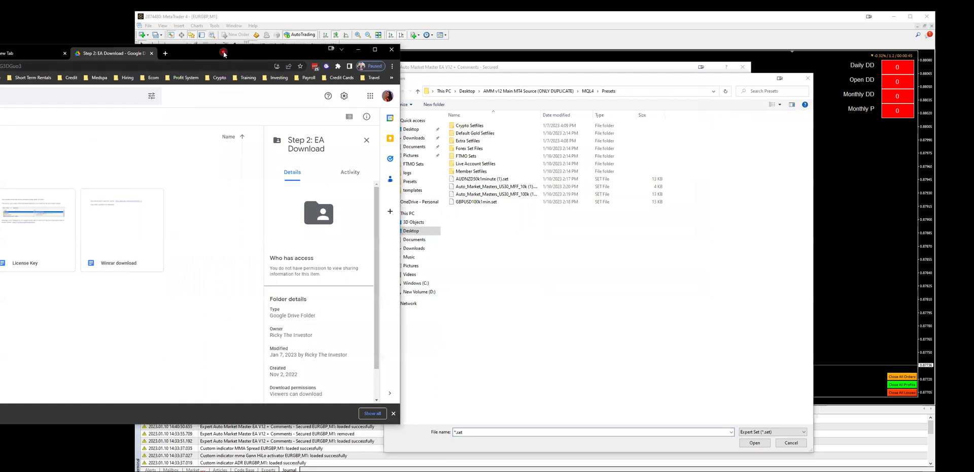
left_click_drag(224, 55, 478, 34)
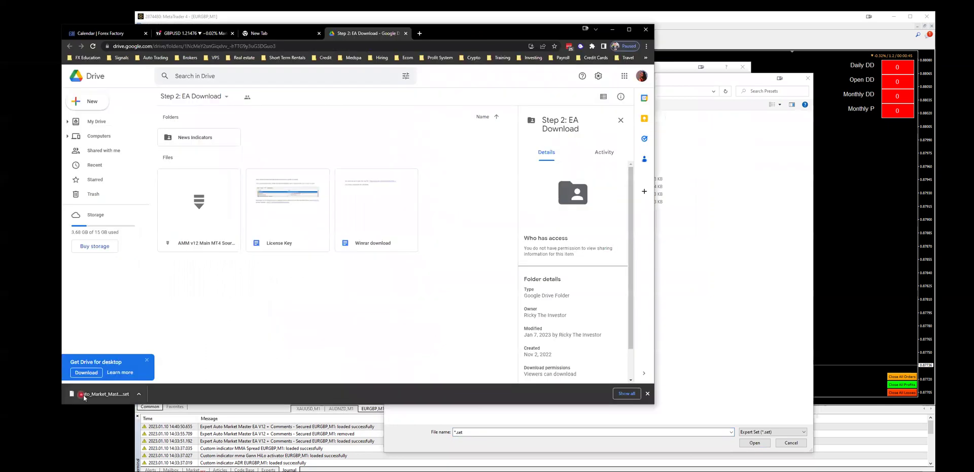
left_click_drag(101, 394, 696, 301)
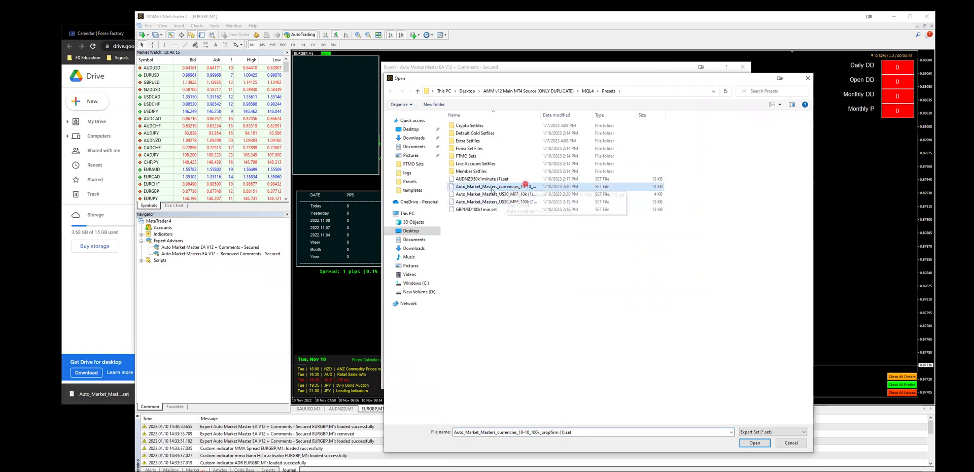
left_click(531, 267)
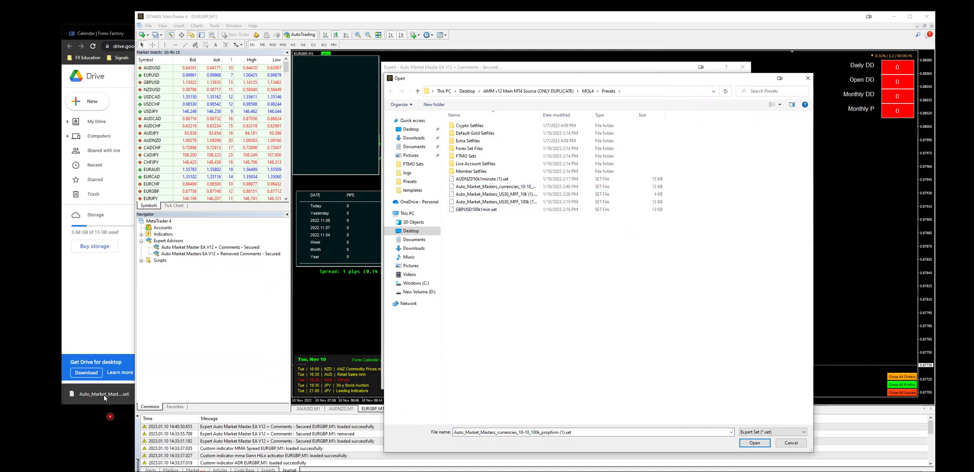
- Copy the currencies preset file and close the preset picker without loading it
right_click(508, 187)
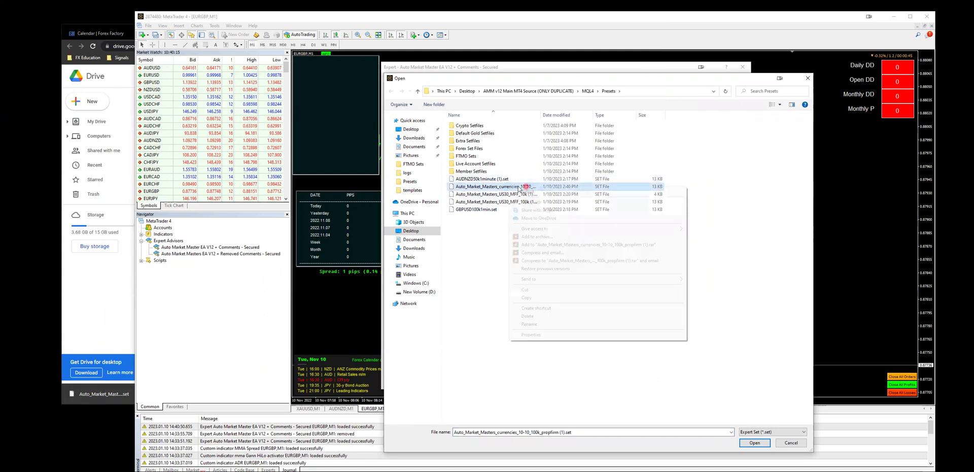
left_click(539, 299)
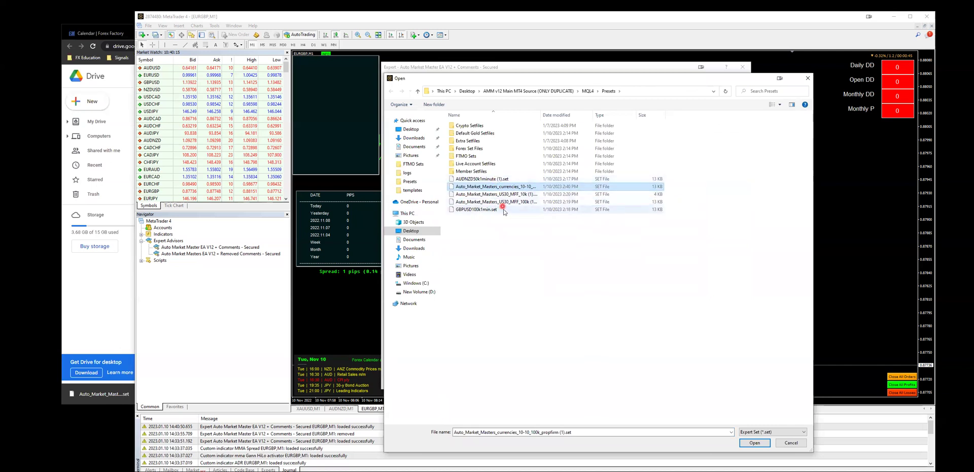
right_click(496, 189)
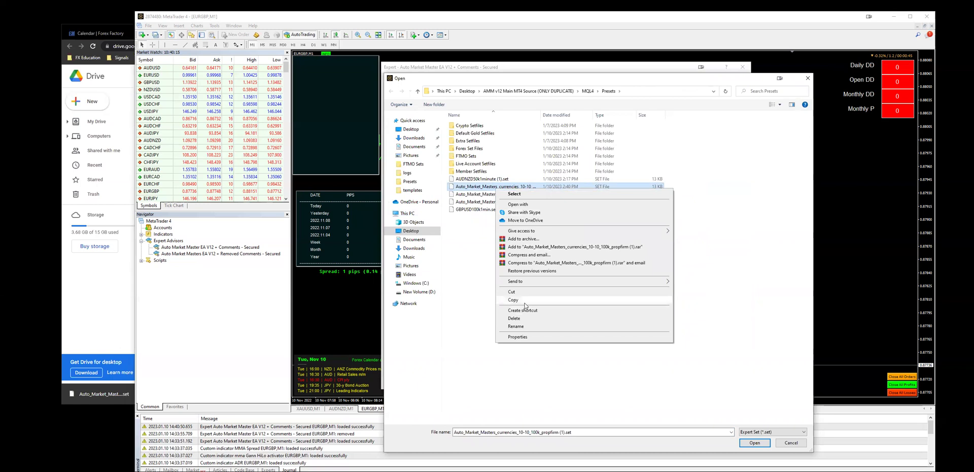
left_click(705, 289)
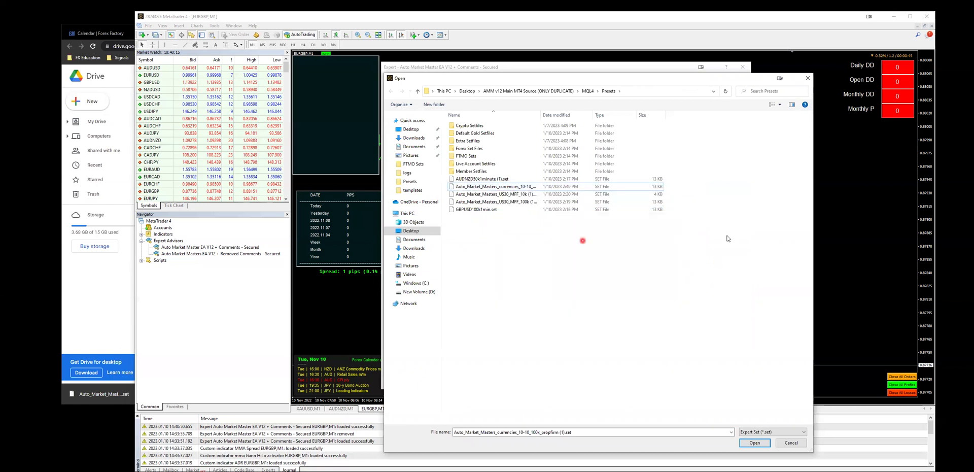
left_click(808, 78)
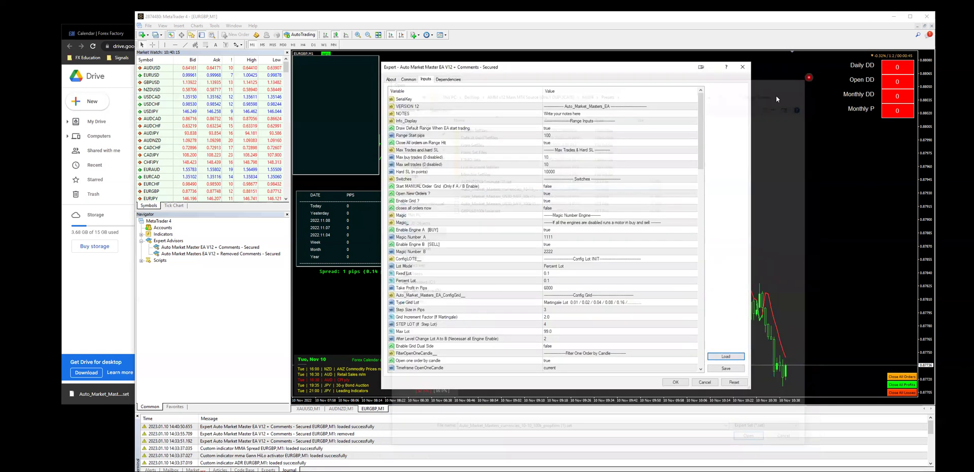
- Close the EA settings window without loading a preset
left_click(717, 359)
left_click(726, 357)
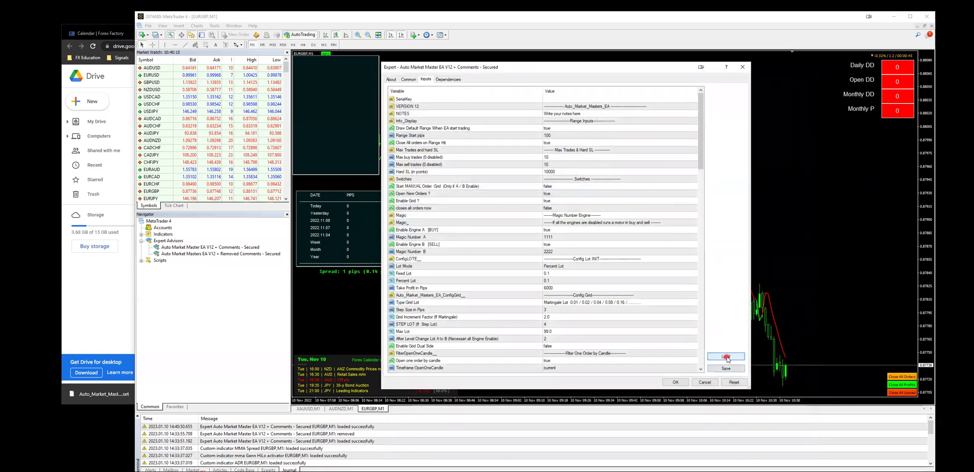
left_click(748, 67)
- Open the MetaTrader data folder and navigate into MQL4\Presets
left_click(17, 42)
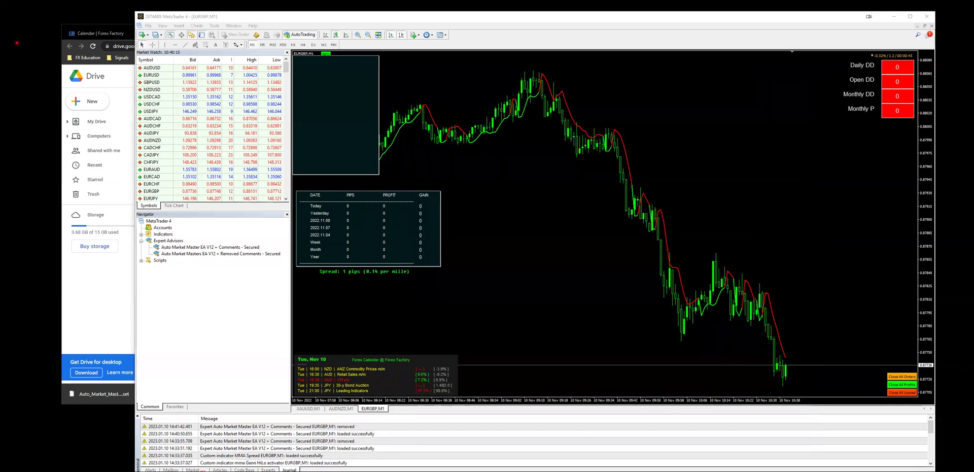
left_click(148, 26)
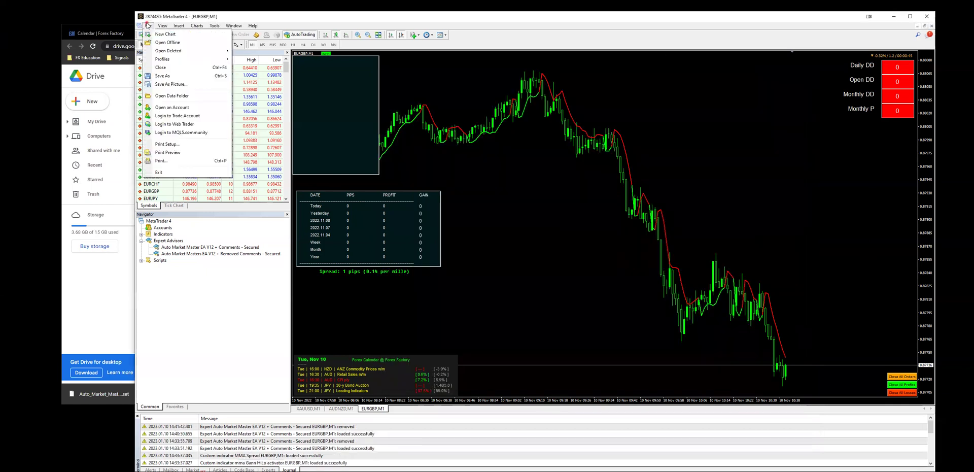
left_click(170, 97)
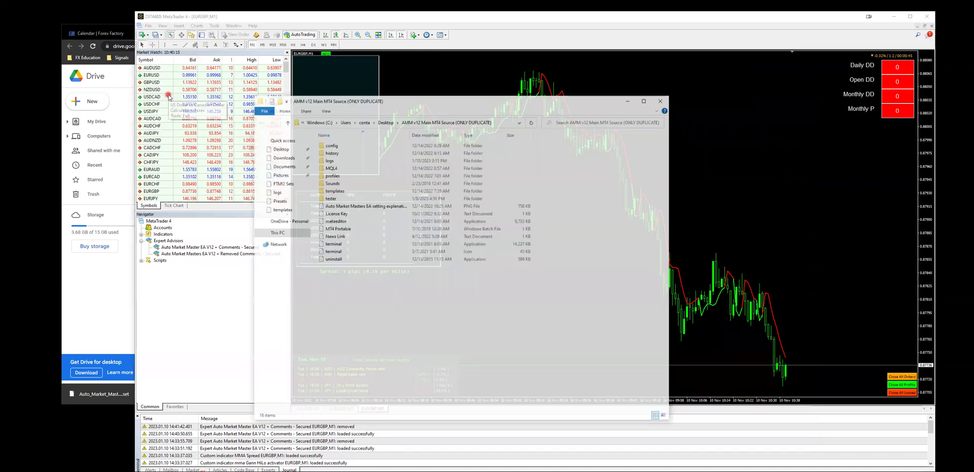
left_click(337, 169)
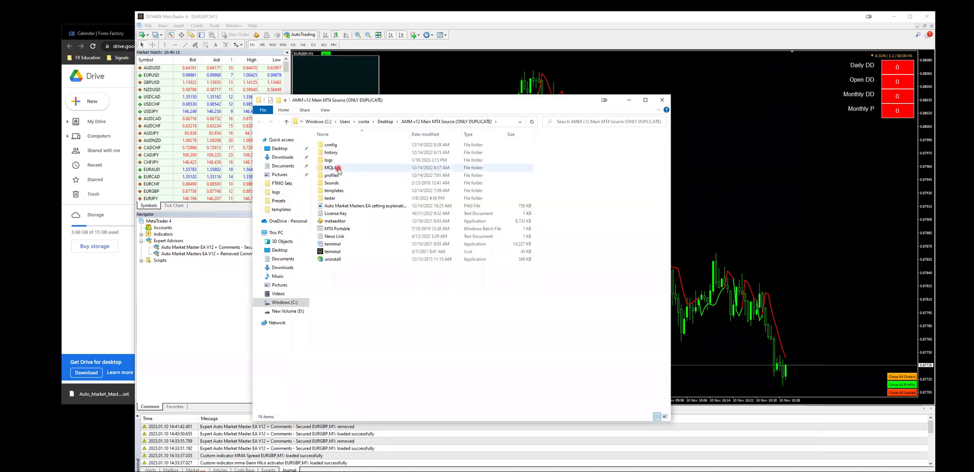
double_click(337, 168)
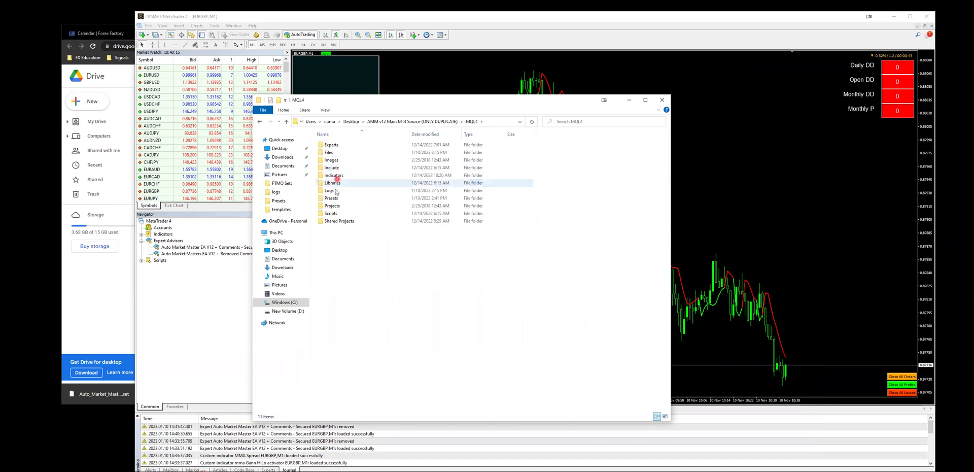
left_click(337, 199)
double_click(337, 199)
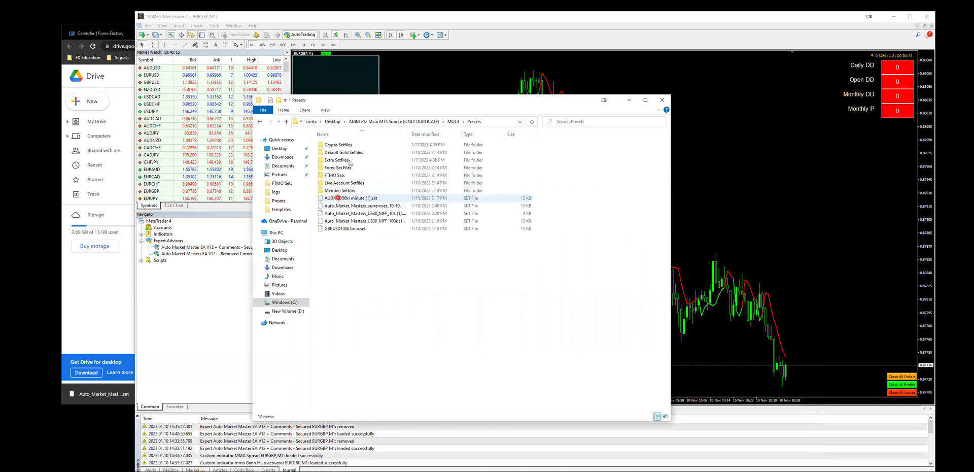
- Paste the copied currencies preset into Presets, then browse into Default Gold Setfiles
right_click(366, 257)
left_click(392, 308)
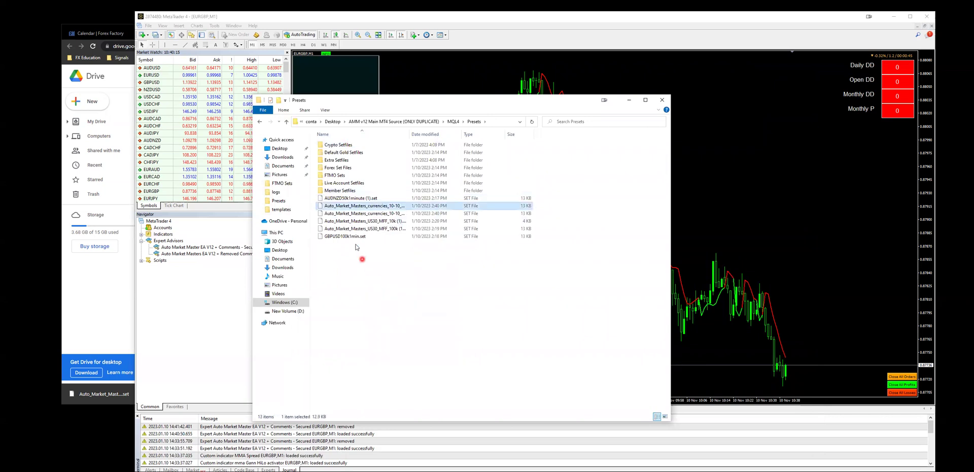
left_click(438, 344)
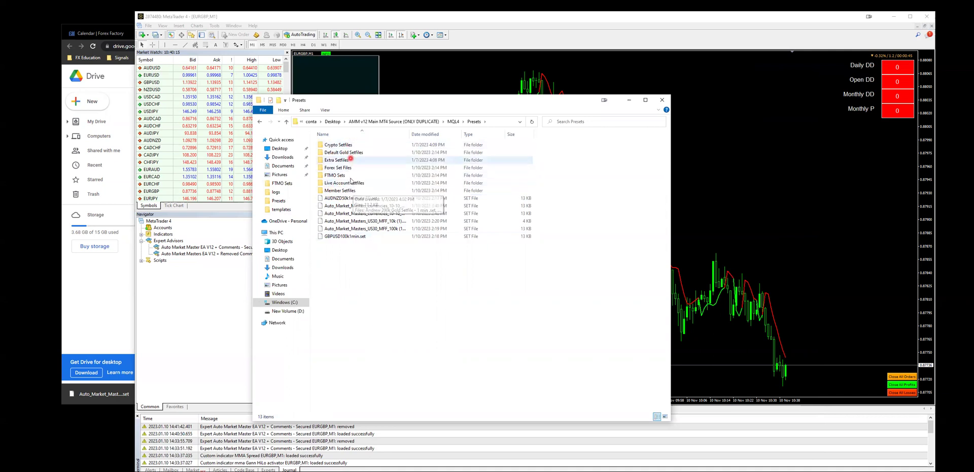
left_click(356, 145)
double_click(355, 153)
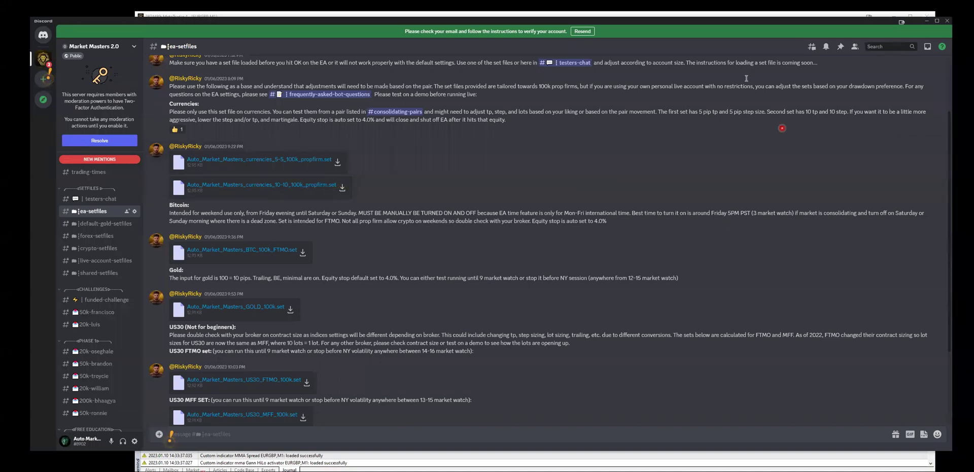
- Bring MetaTrader 4 in front of Discord with the EURGBP M1 chart showing
left_click(761, 14)
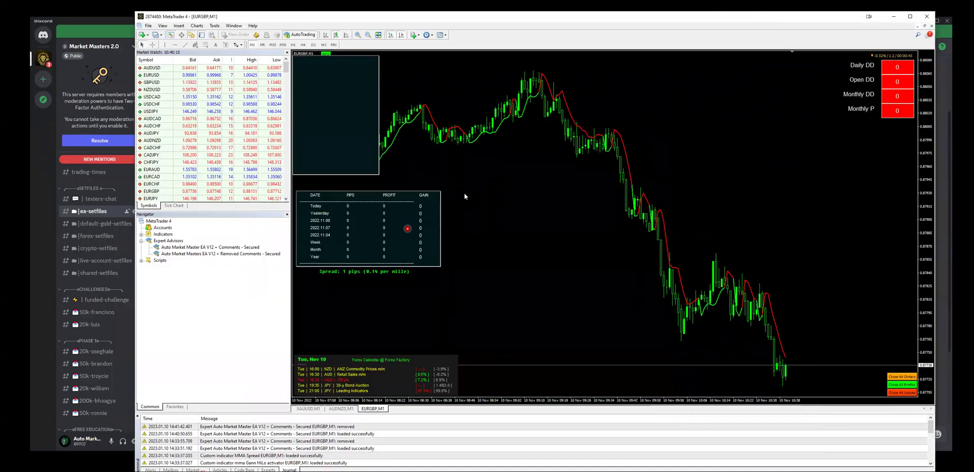
left_click(514, 186)
left_click(486, 354)
scroll(693, 126, "up", 1)
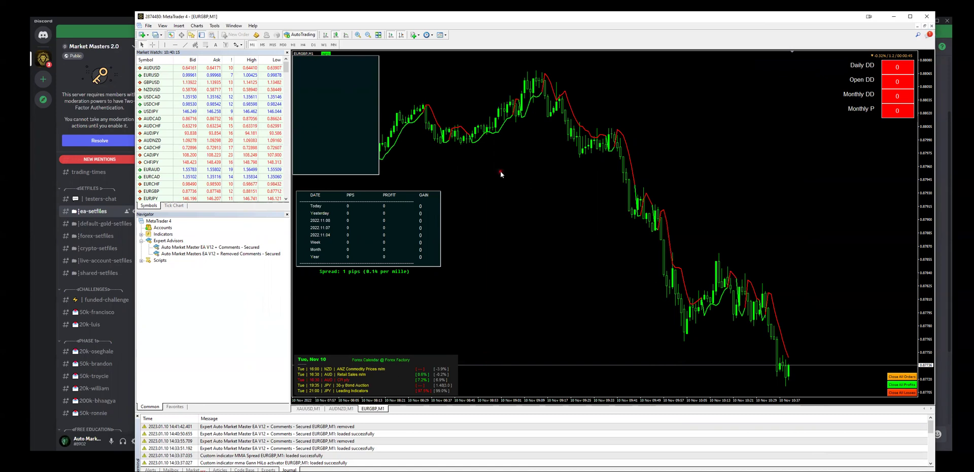
- Attach the EA to the EURGBP chart and load the currencies 10-10 preset
left_click_drag(500, 174, 501, 174)
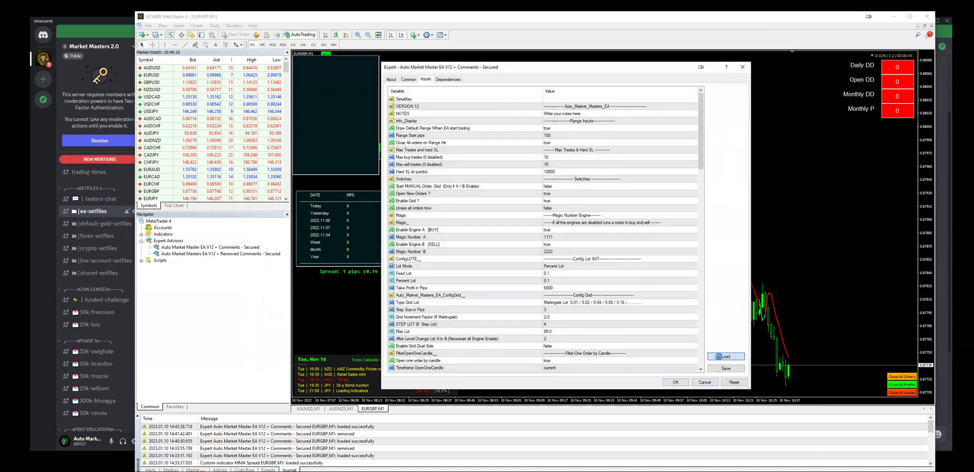
left_click(725, 357)
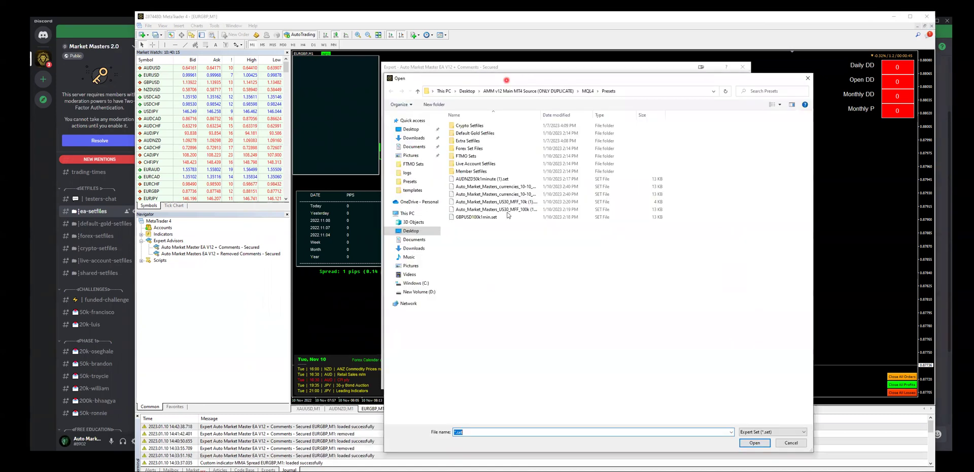
double_click(482, 187)
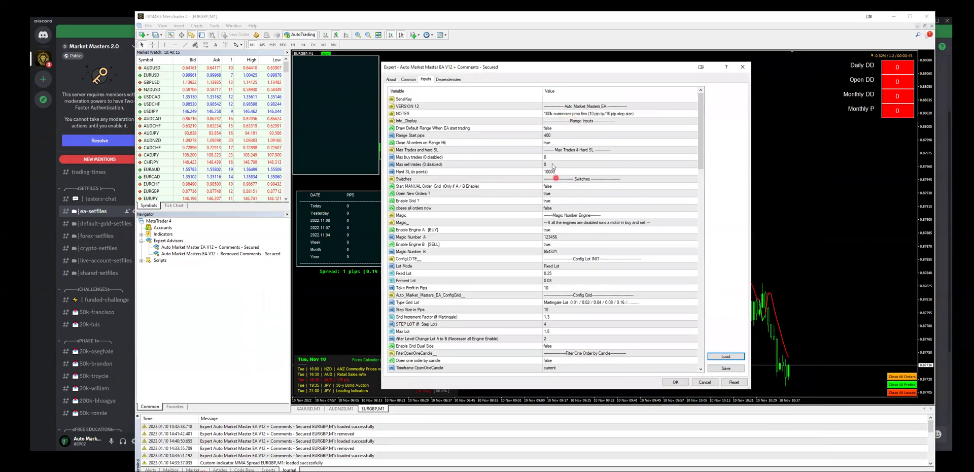
- Change the Fixed Lot input from 0.25 to 0.2
left_click(556, 181)
left_click(556, 188)
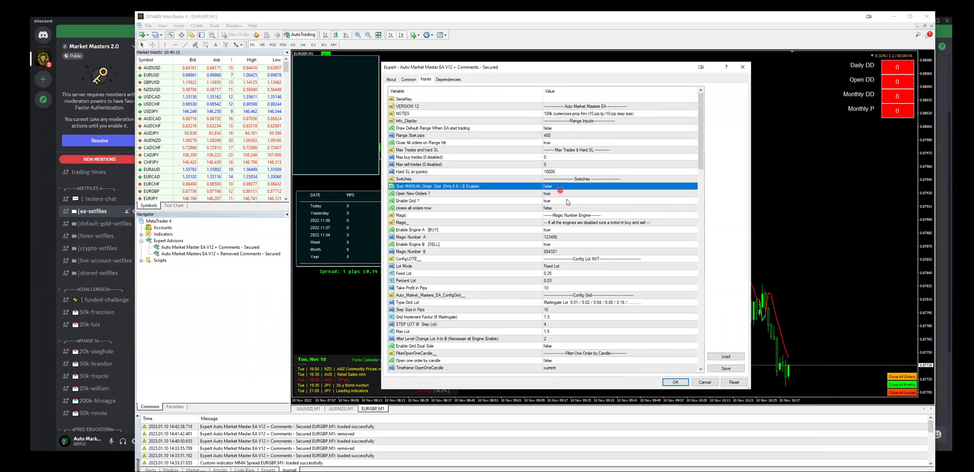
left_click(550, 273)
left_click(553, 273)
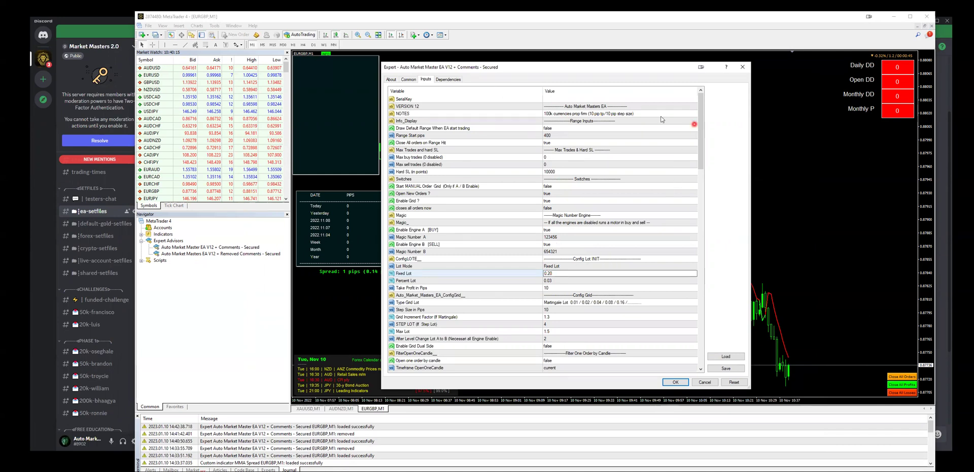
left_click(565, 100)
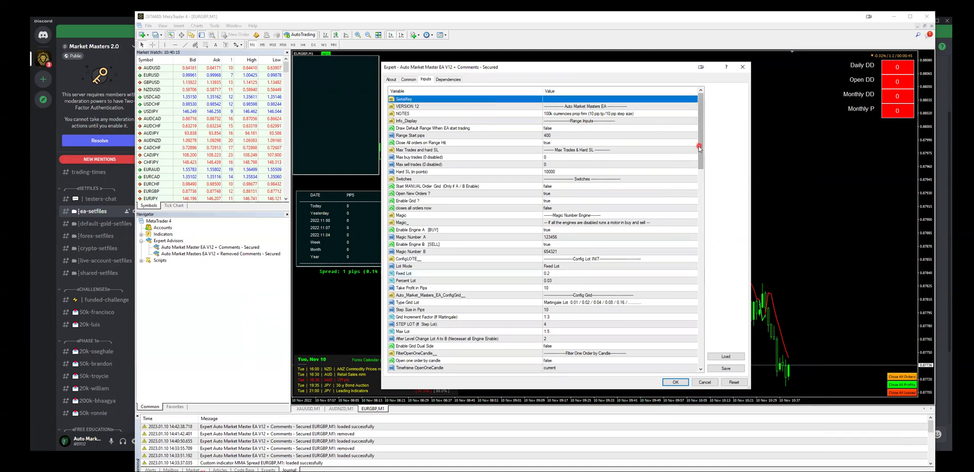
- Start saving the edited inputs as a preset file
left_click(699, 147)
left_click_drag(699, 147, 699, 155)
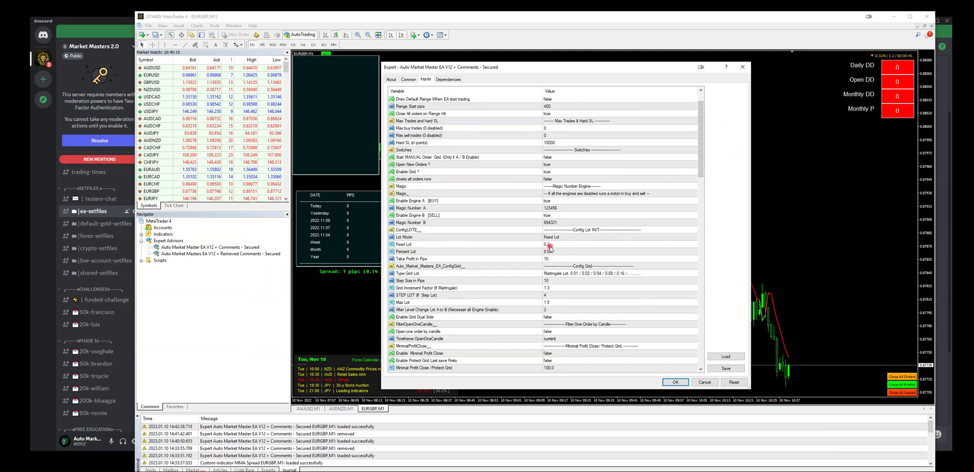
left_click(713, 368)
left_click(721, 372)
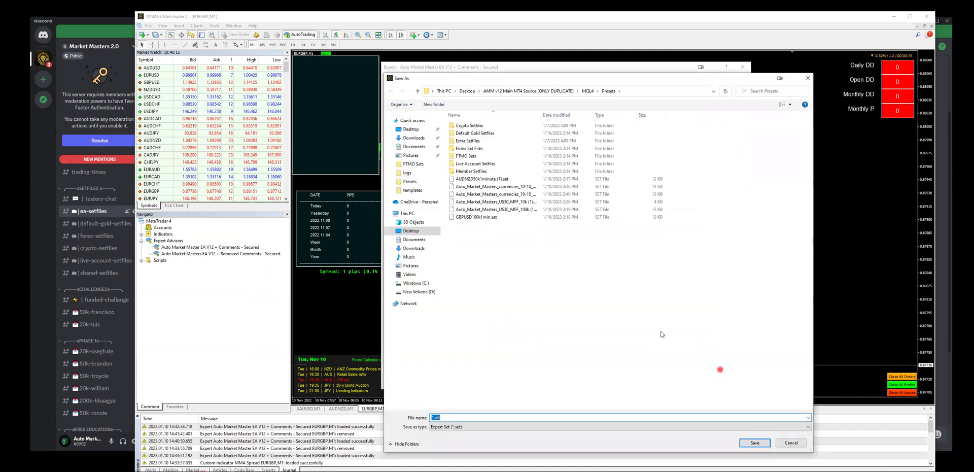
- Save the 0.2-lot inputs as Testsetfilefor.20lot instead of .25.set and view it in Presets
left_click(471, 420)
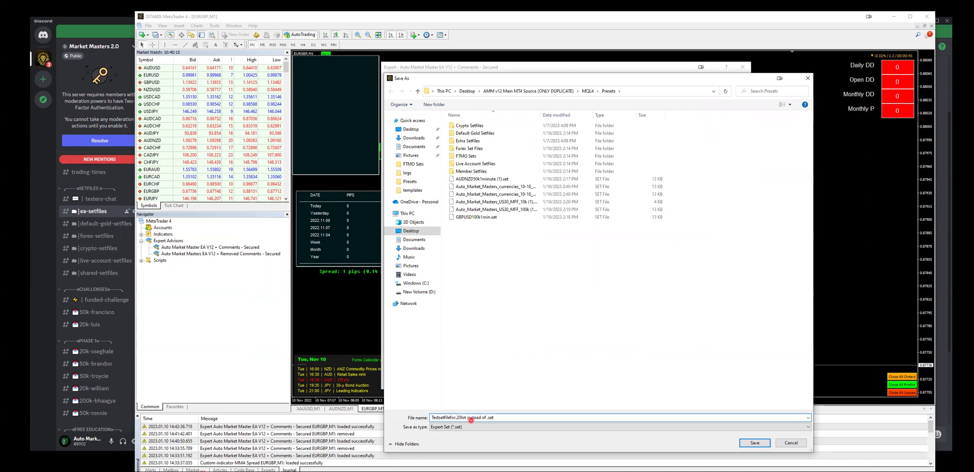
type("5.")
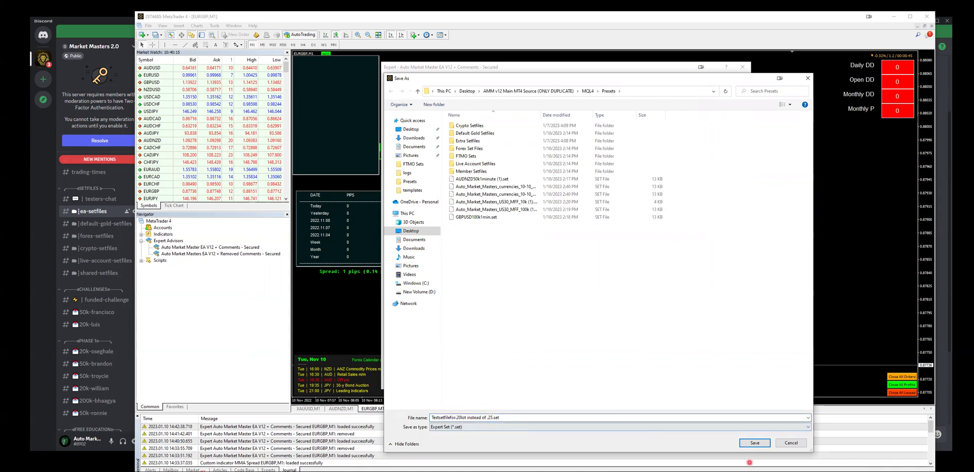
left_click(756, 443)
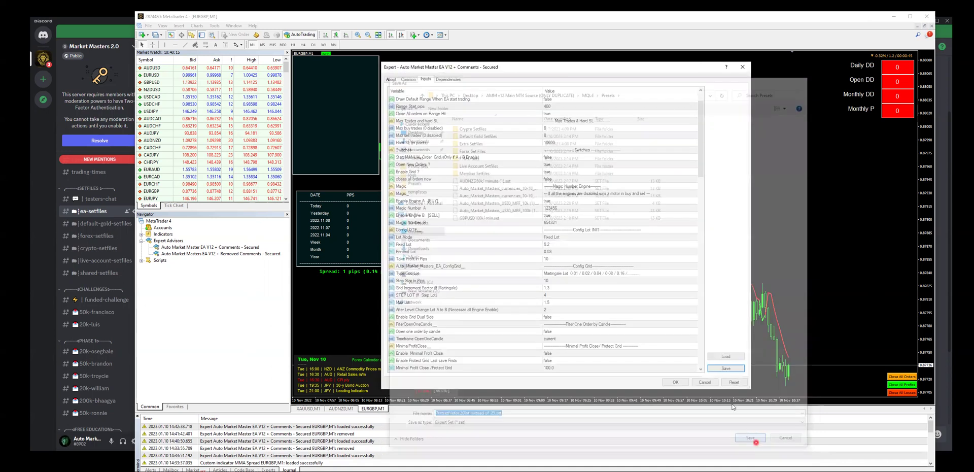
left_click(726, 356)
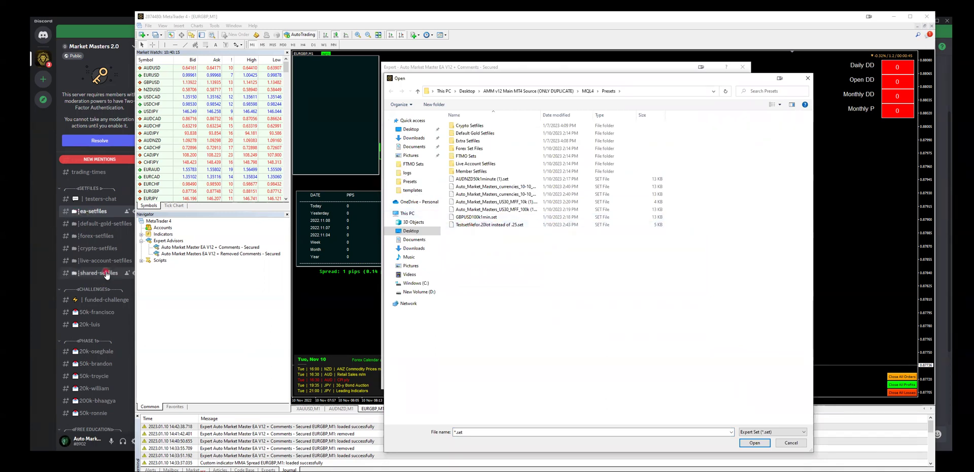
- In #shared-setfiles, attach the Testsetfilefor.20lot preset dragged from the Open dialog
left_click(79, 277)
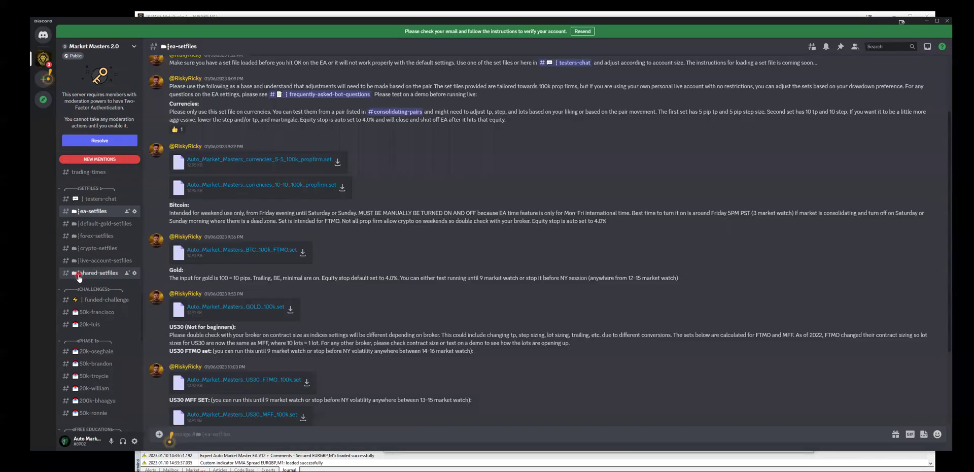
left_click(78, 275)
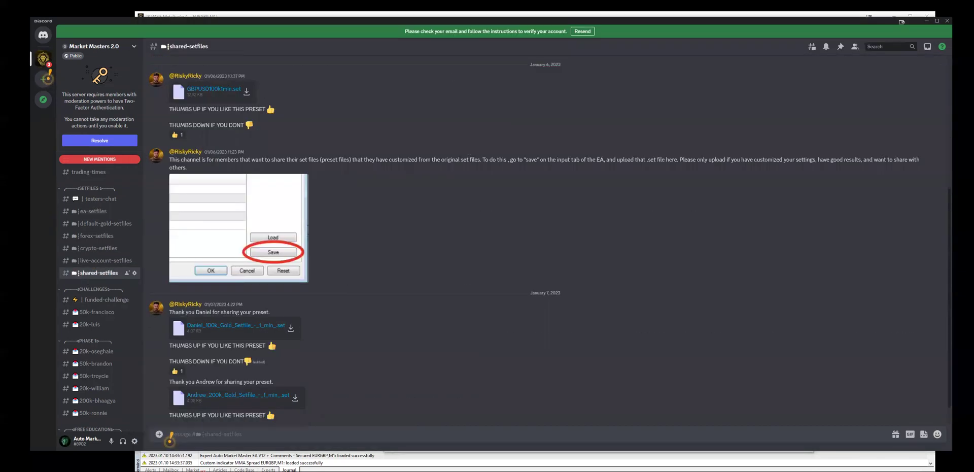
left_click(170, 455)
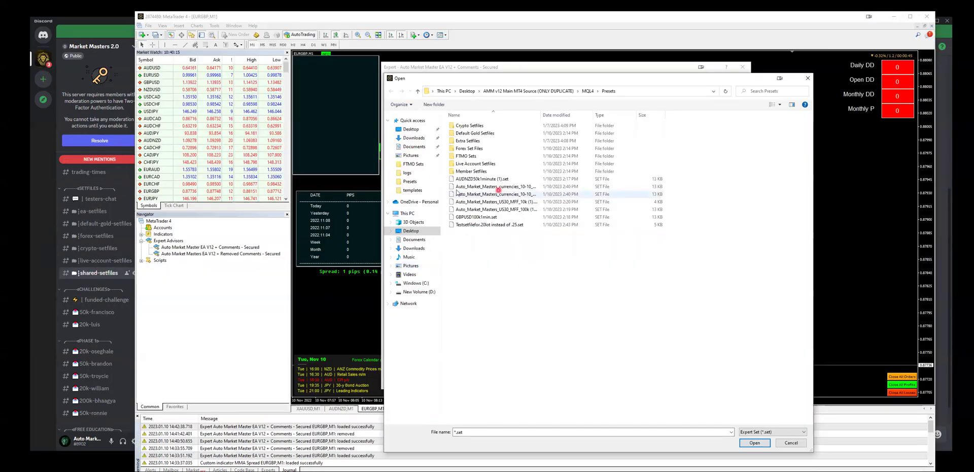
left_click(492, 225)
left_click_drag(492, 224, 500, 322)
- Post the preset with the message "this is a test"
left_click(174, 431)
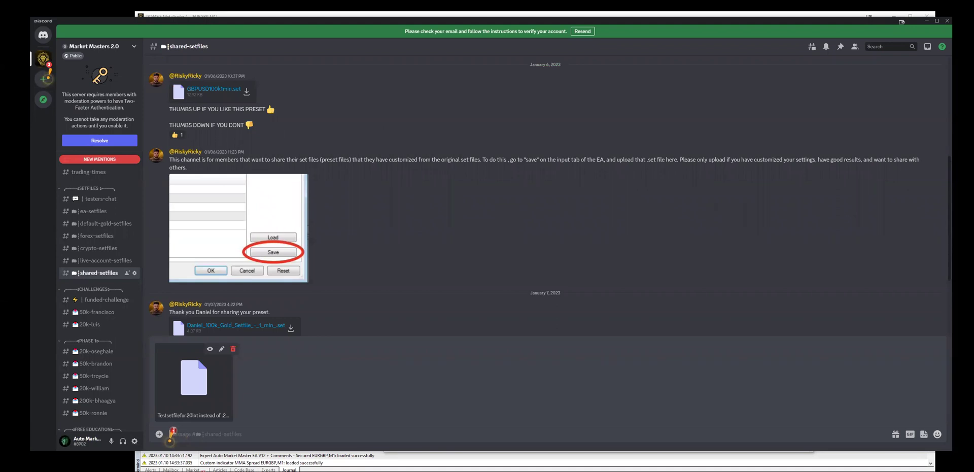
type("this is a te")
key("Return")
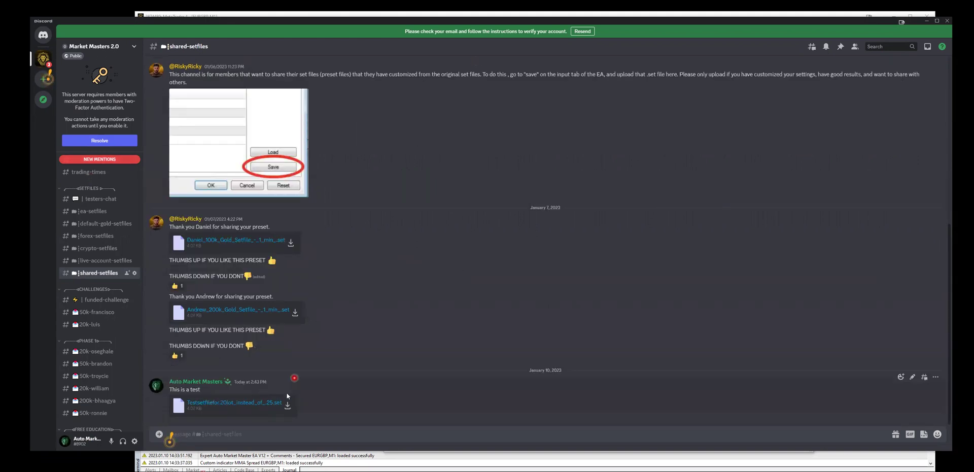
left_click(406, 340)
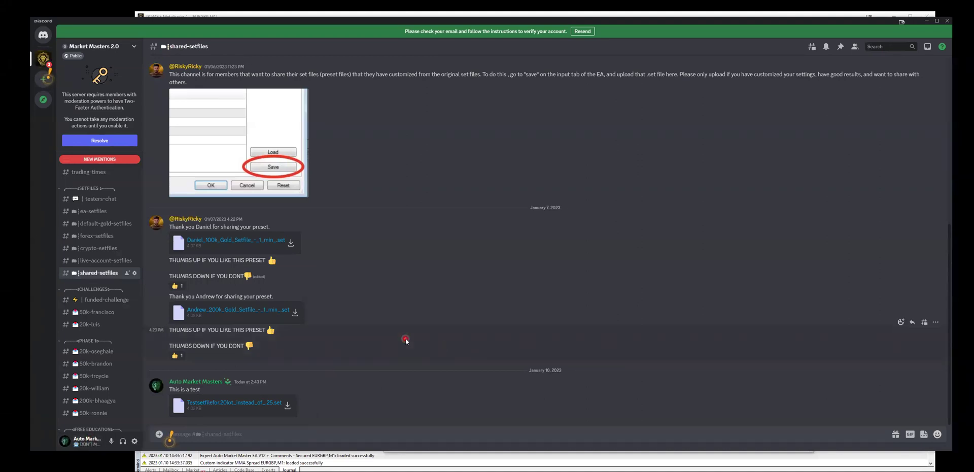